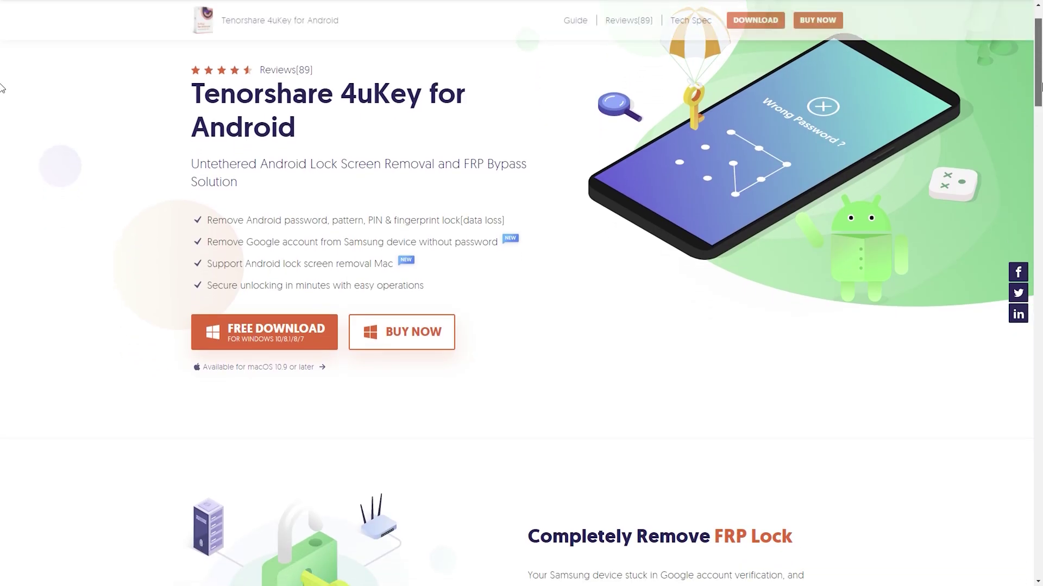
scroll(3, 93, "down", 2)
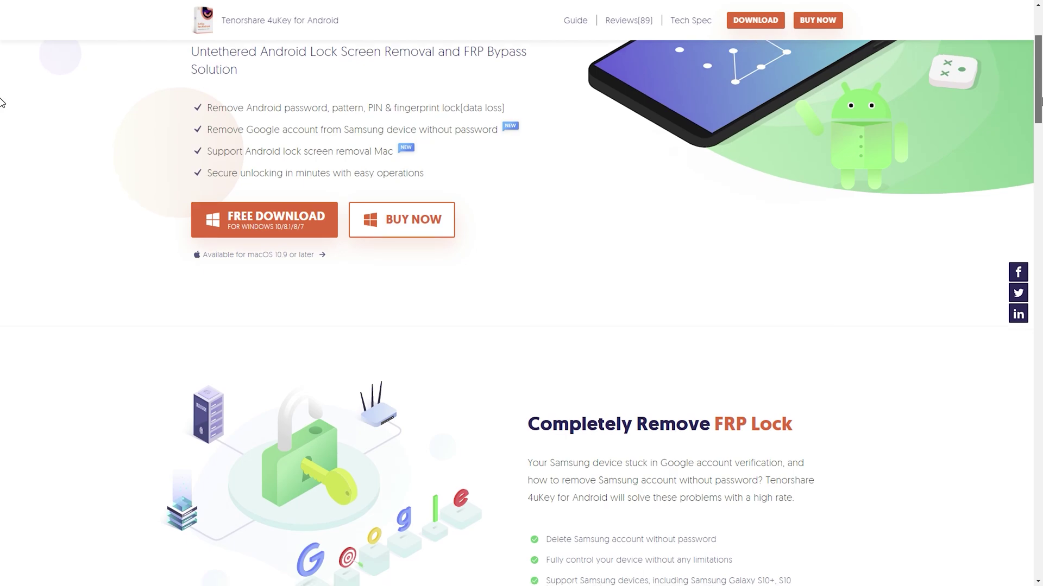
scroll(3, 103, "down", 3)
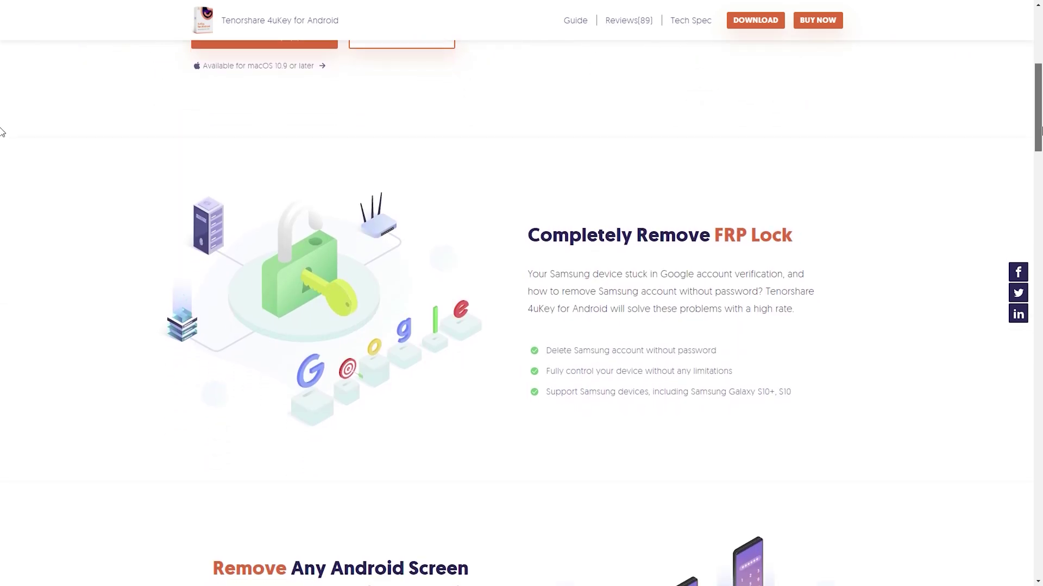
scroll(2, 122, "down", 2)
scroll(1, 135, "down", 2)
scroll(2, 147, "down", 2)
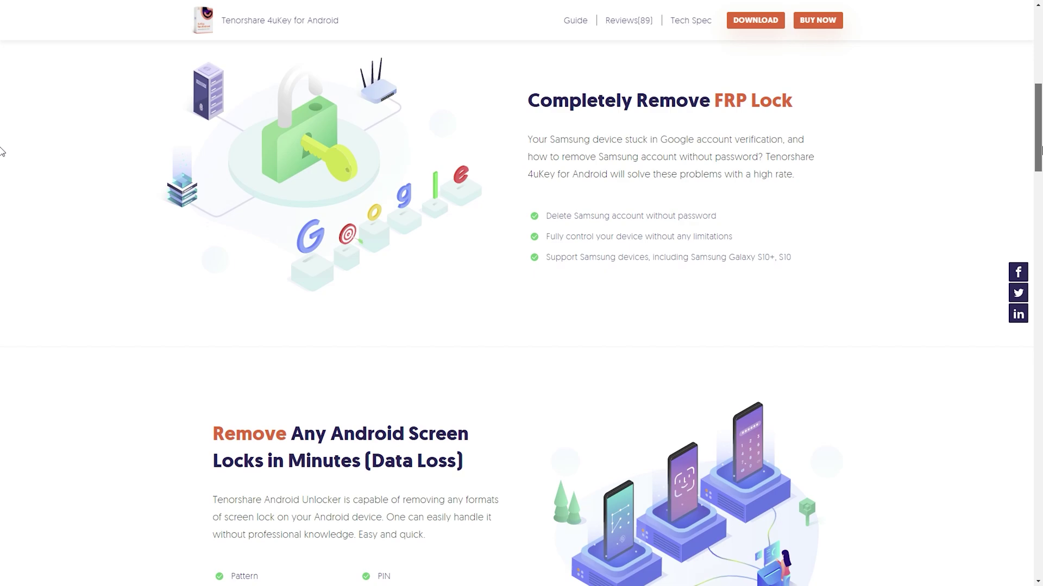
scroll(2, 163, "down", 2)
scroll(2, 178, "down", 2)
scroll(3, 181, "down", 1)
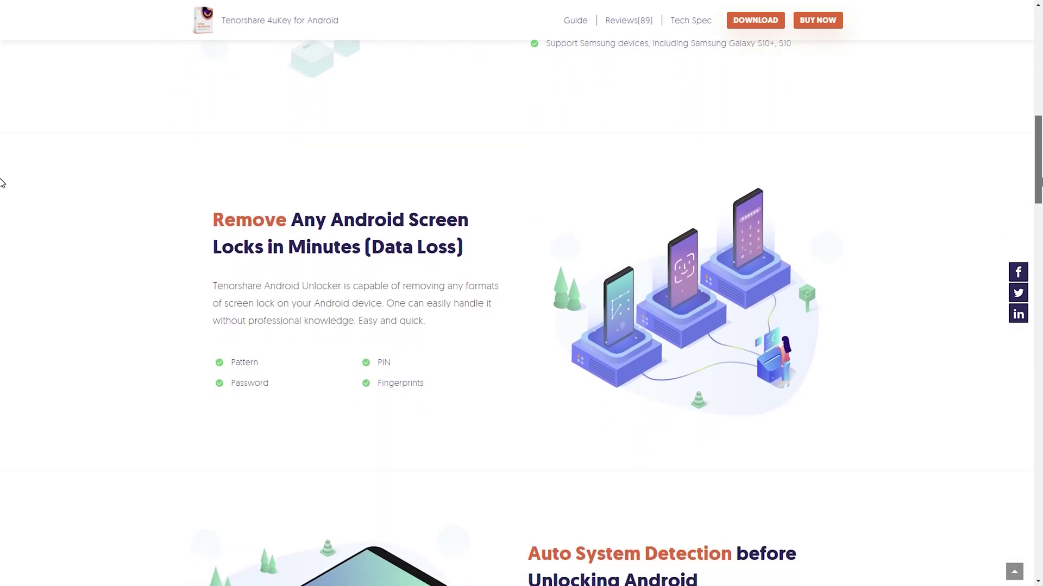
scroll(3, 183, "down", 2)
scroll(3, 195, "down", 2)
scroll(3, 212, "down", 2)
scroll(3, 234, "down", 2)
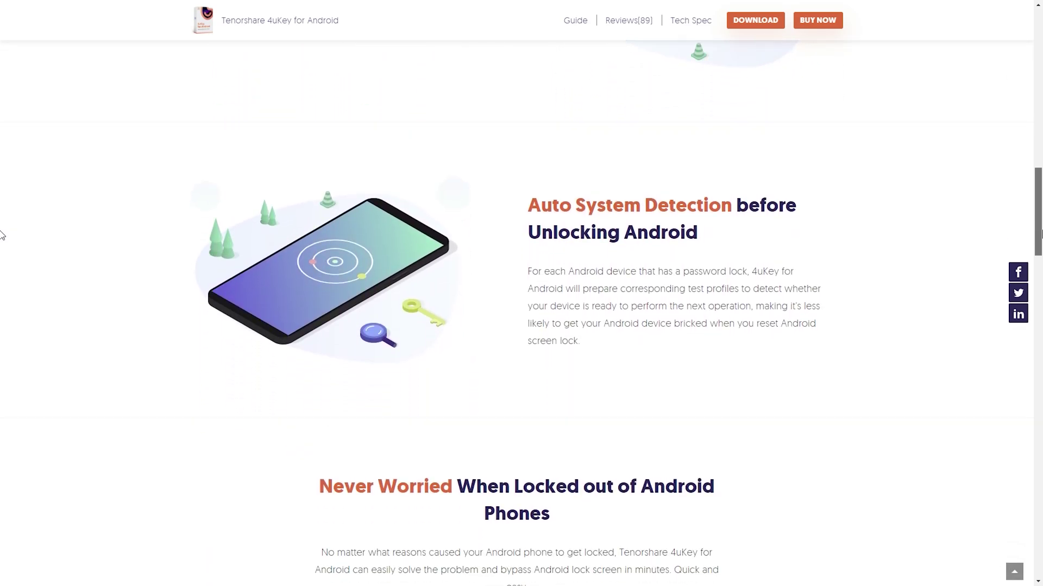
scroll(3, 235, "down", 2)
scroll(3, 244, "down", 2)
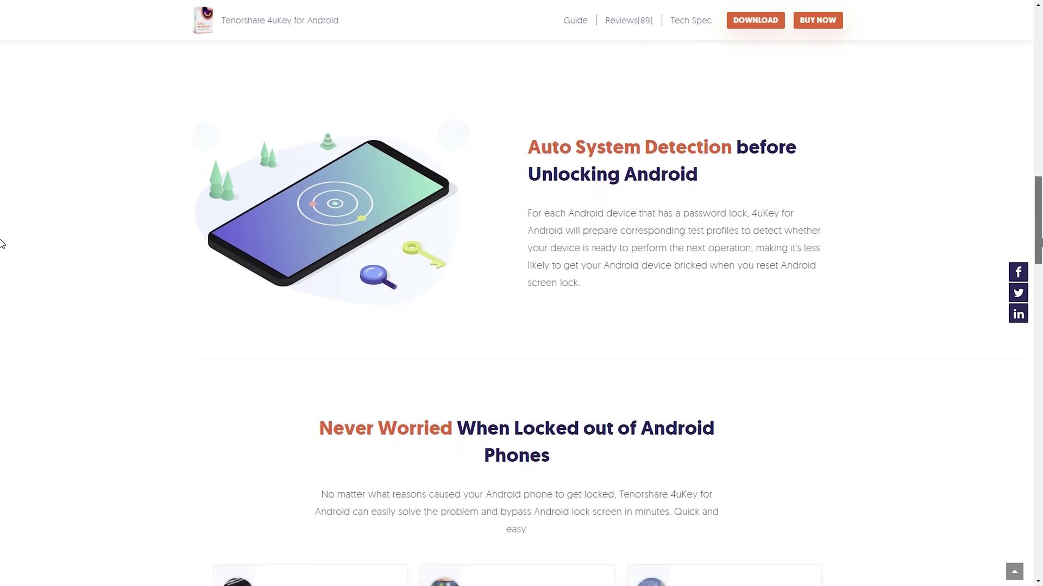
scroll(2, 257, "down", 2)
scroll(2, 269, "down", 2)
scroll(3, 271, "down", 2)
scroll(3, 281, "down", 1)
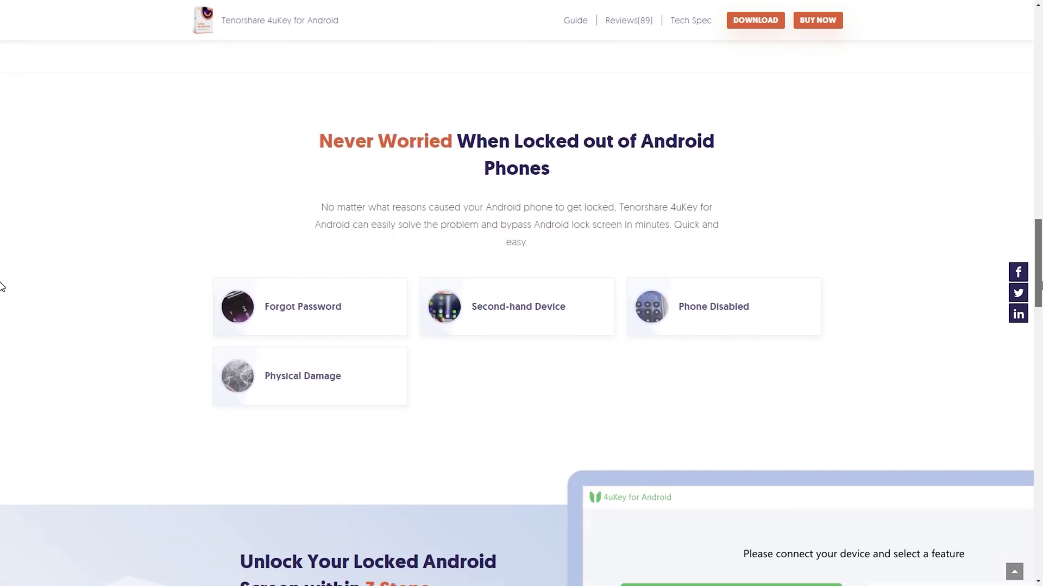
scroll(3, 286, "down", 3)
scroll(2, 309, "down", 2)
scroll(2, 334, "down", 2)
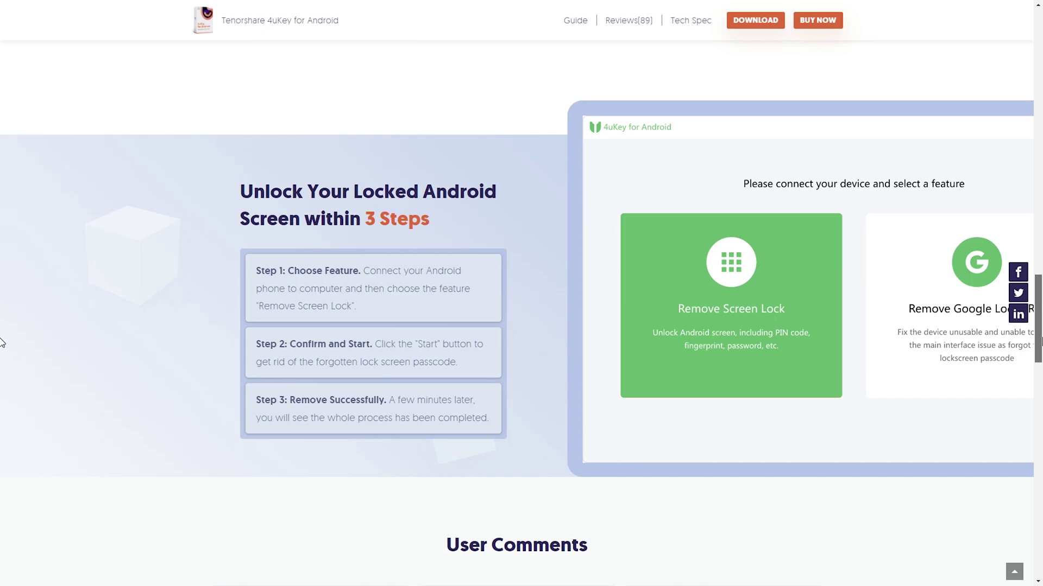
scroll(3, 342, "down", 3)
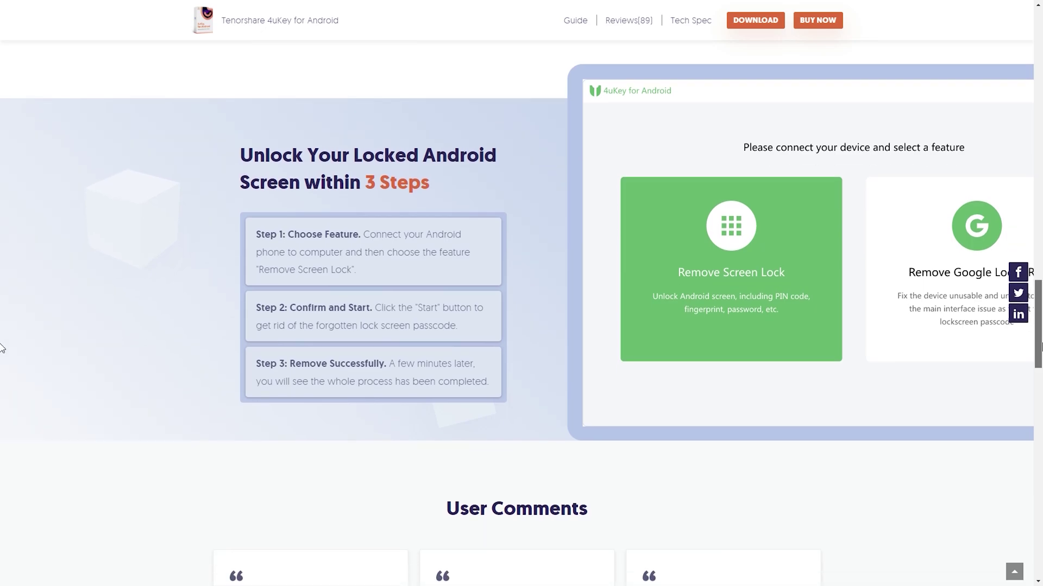
scroll(3, 367, "down", 4)
scroll(3, 399, "down", 4)
scroll(3, 432, "down", 2)
scroll(3, 435, "down", 1)
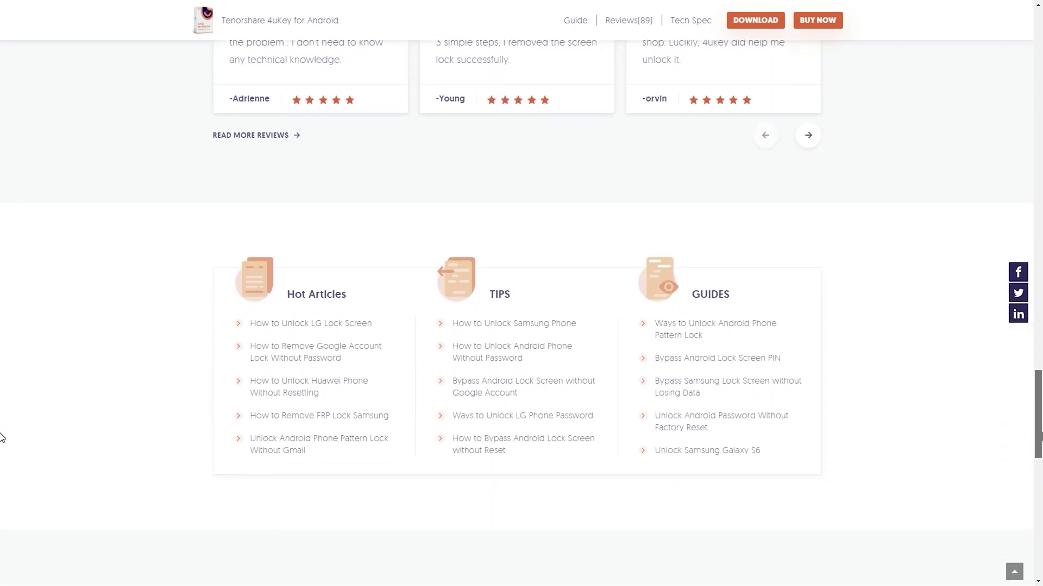
scroll(2, 443, "down", 1)
scroll(3, 456, "down", 2)
scroll(2, 473, "down", 3)
scroll(3, 481, "down", 3)
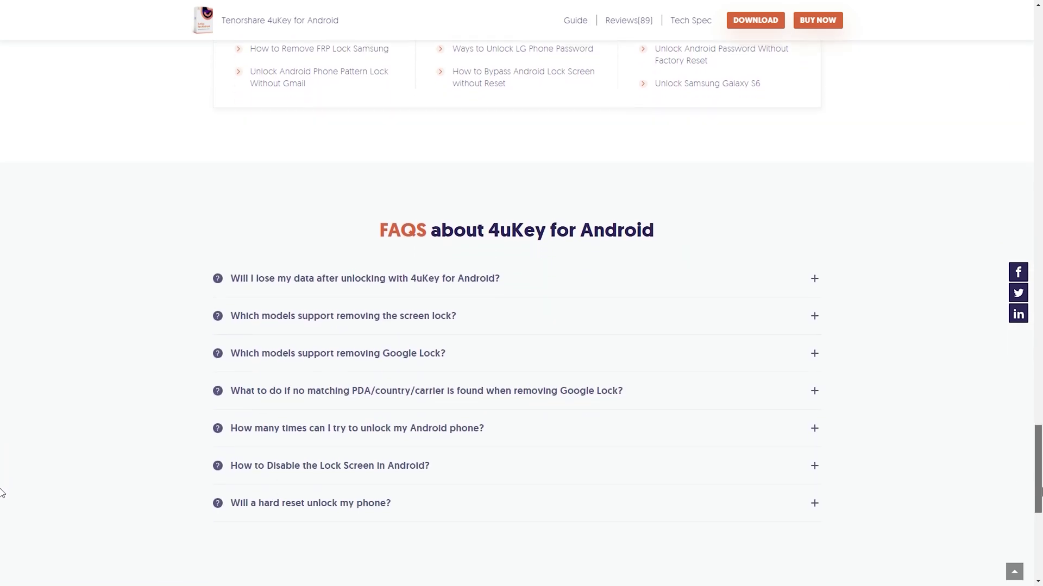
scroll(2, 497, "down", 3)
scroll(2, 513, "down", 2)
scroll(3, 529, "down", 3)
scroll(2, 538, "down", 2)
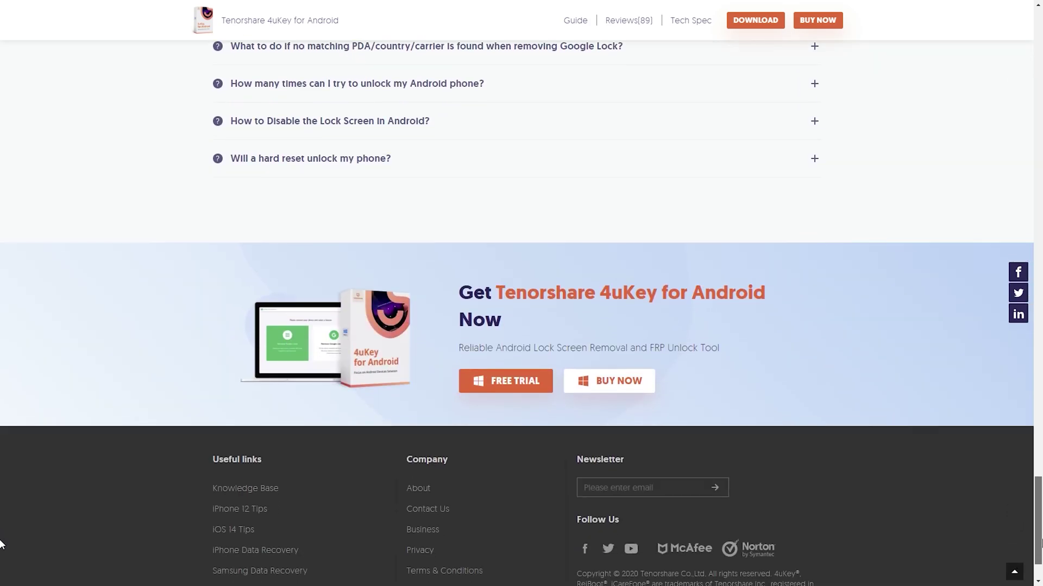
scroll(2, 550, "down", 1)
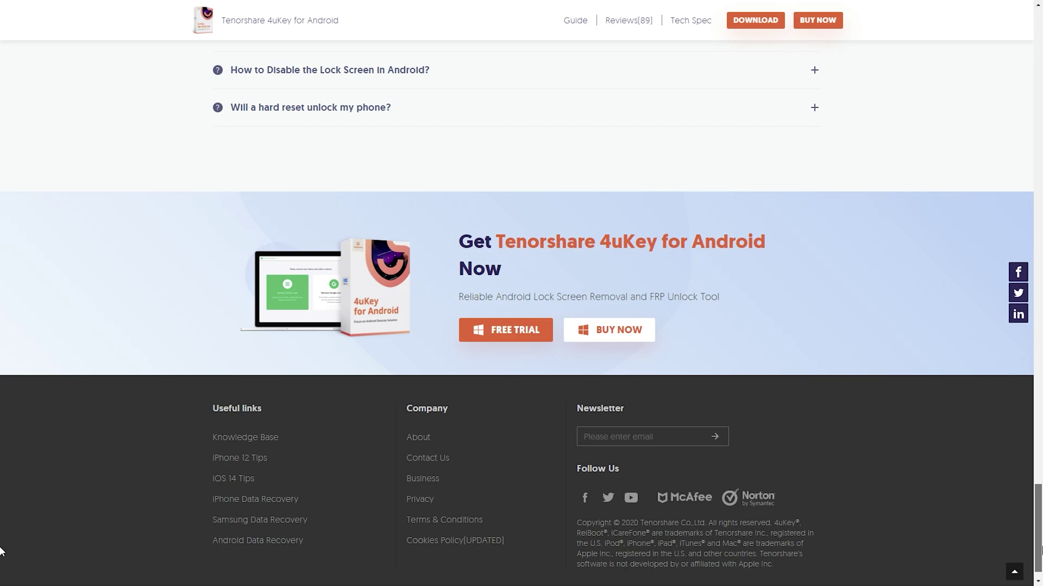
scroll(2, 562, "down", 1)
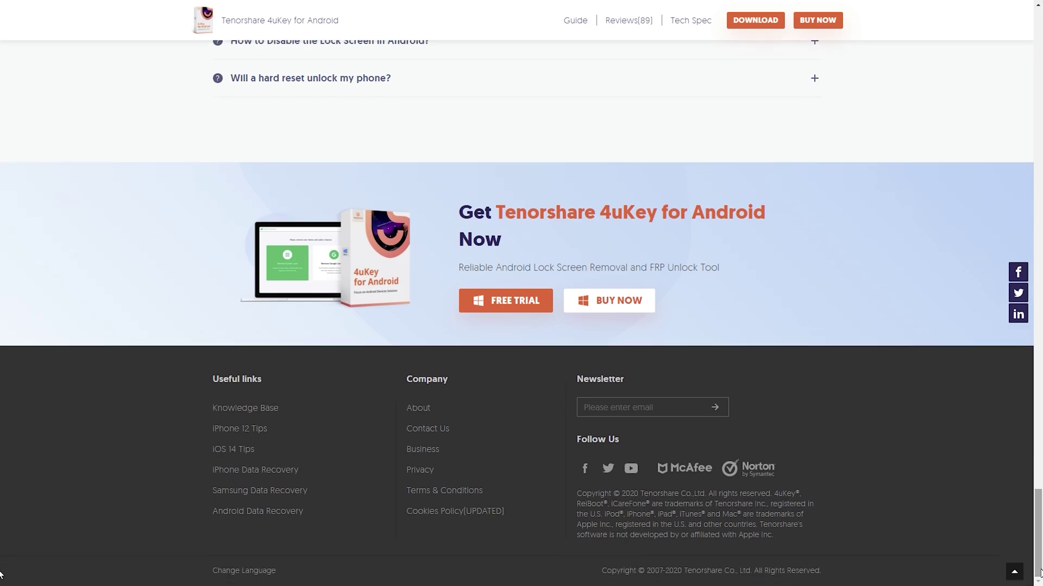
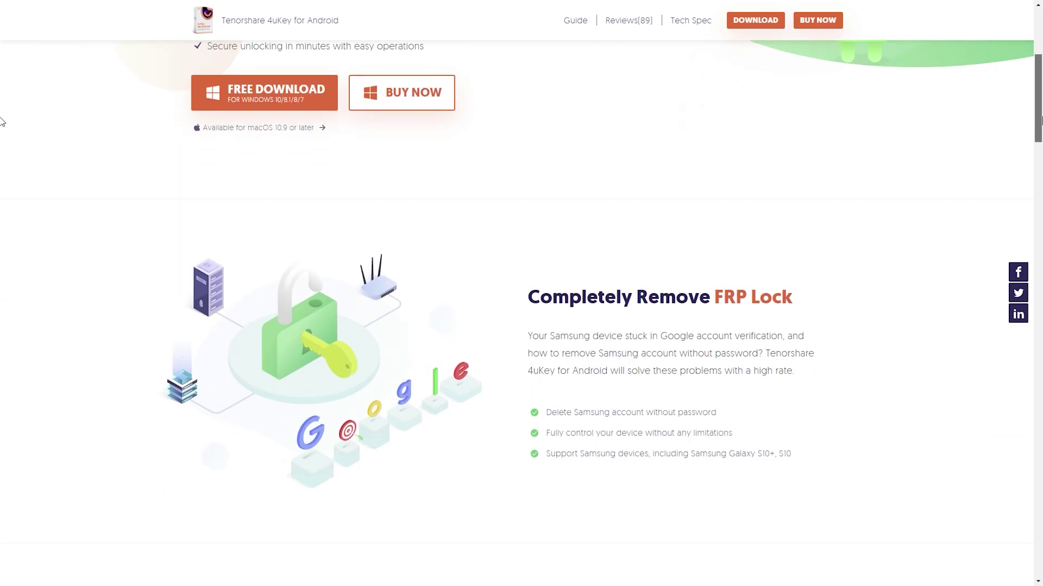
scroll(2, 122, "down", 3)
scroll(2, 138, "down", 2)
scroll(3, 138, "down", 3)
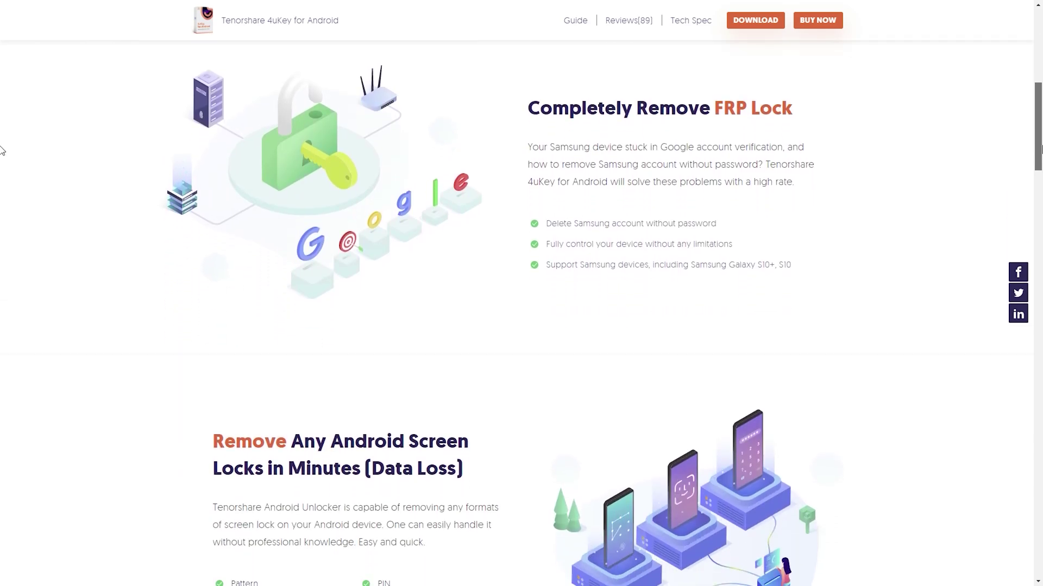
scroll(3, 155, "down", 3)
scroll(2, 182, "down", 3)
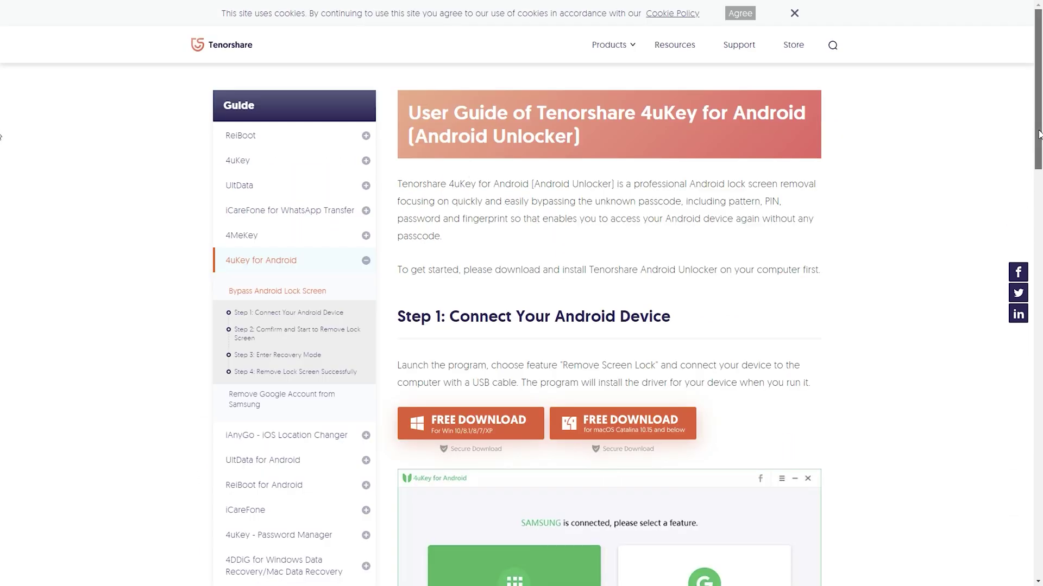
scroll(2, 137, "down", 2)
scroll(2, 155, "down", 2)
scroll(2, 180, "down", 1)
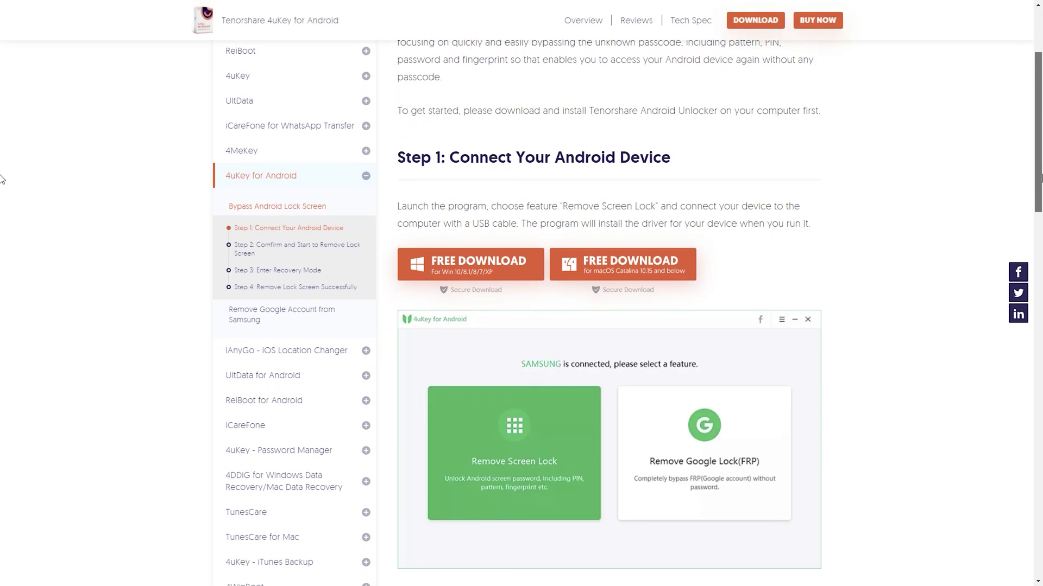
scroll(2, 179, "down", 1)
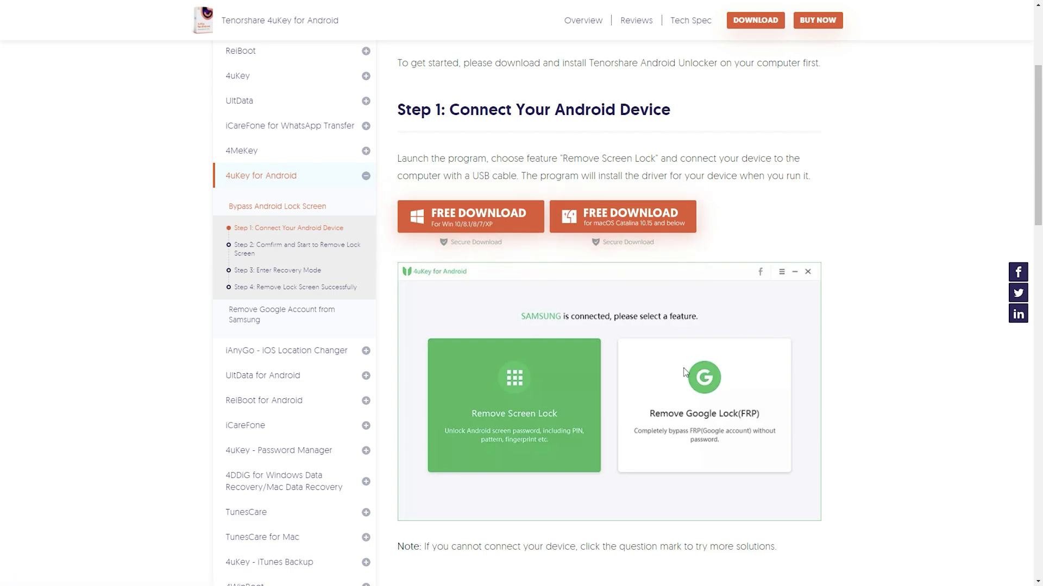
scroll(825, 377, "down", 2)
scroll(825, 359, "down", 3)
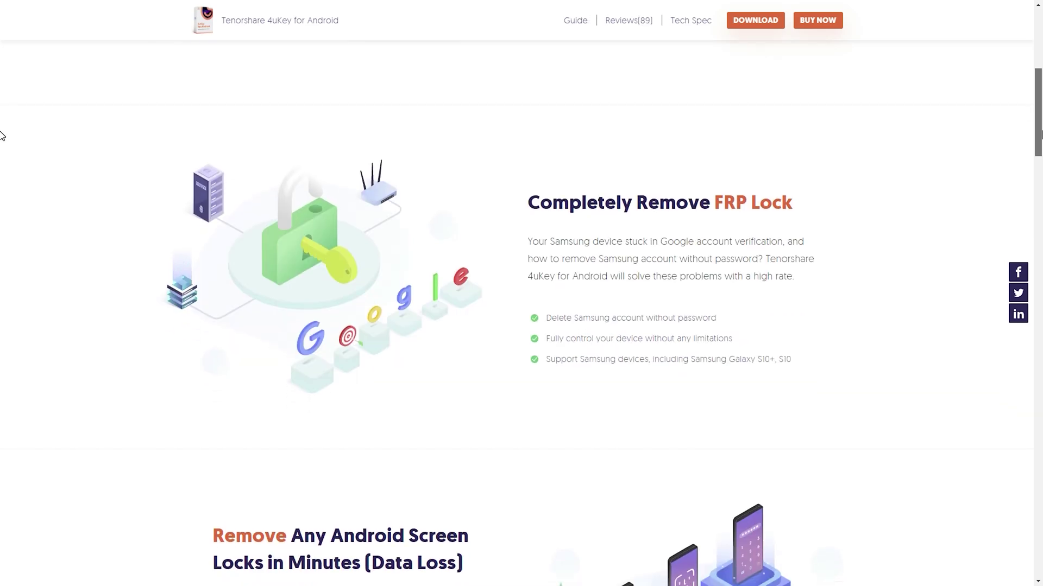
scroll(1, 137, "down", 2)
scroll(2, 156, "down", 2)
scroll(1, 171, "down", 2)
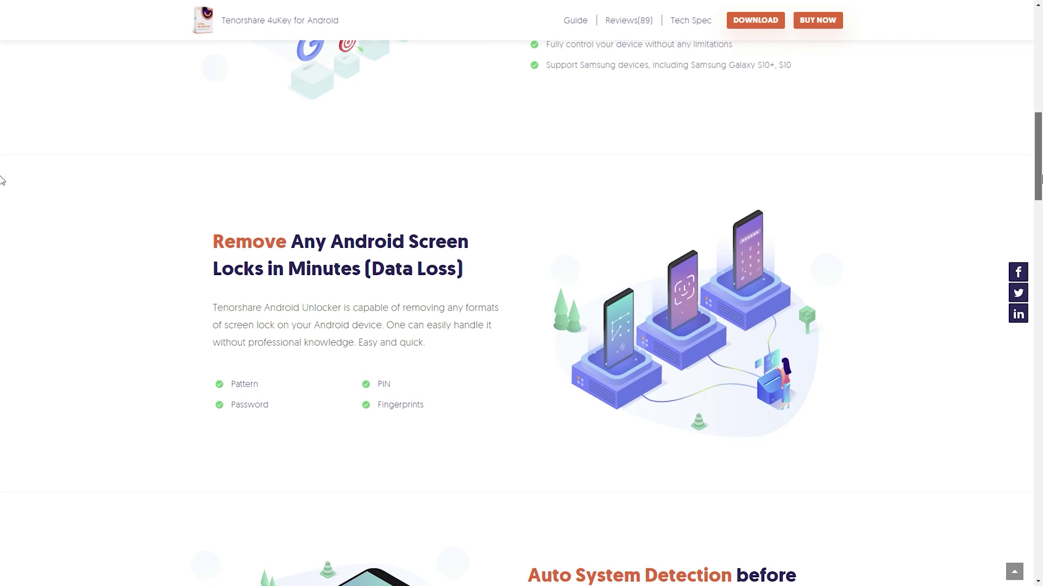
scroll(1, 182, "down", 1)
scroll(1, 182, "down", 3)
scroll(2, 203, "down", 3)
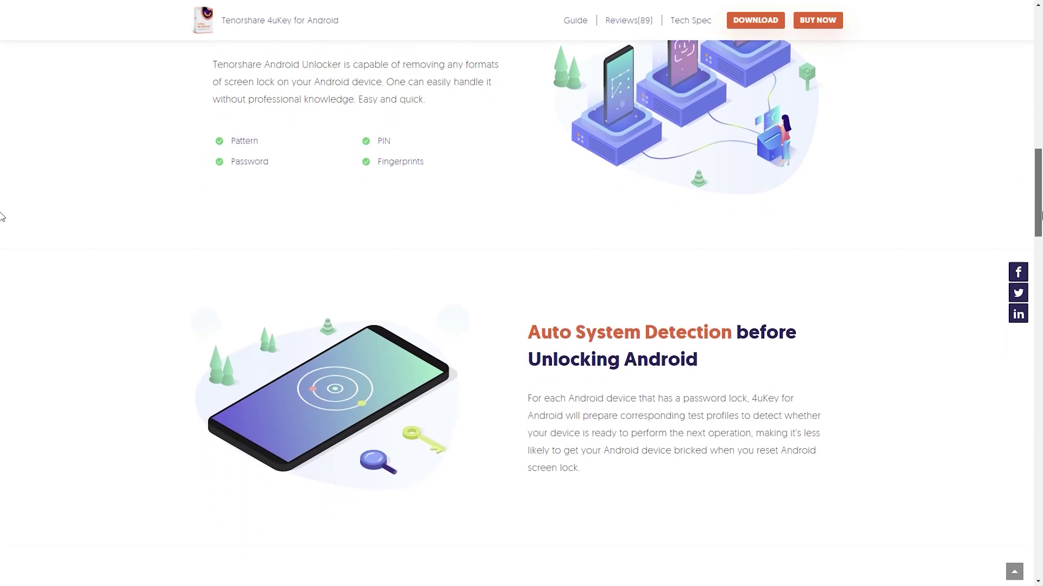
scroll(2, 235, "down", 2)
scroll(2, 235, "down", 2)
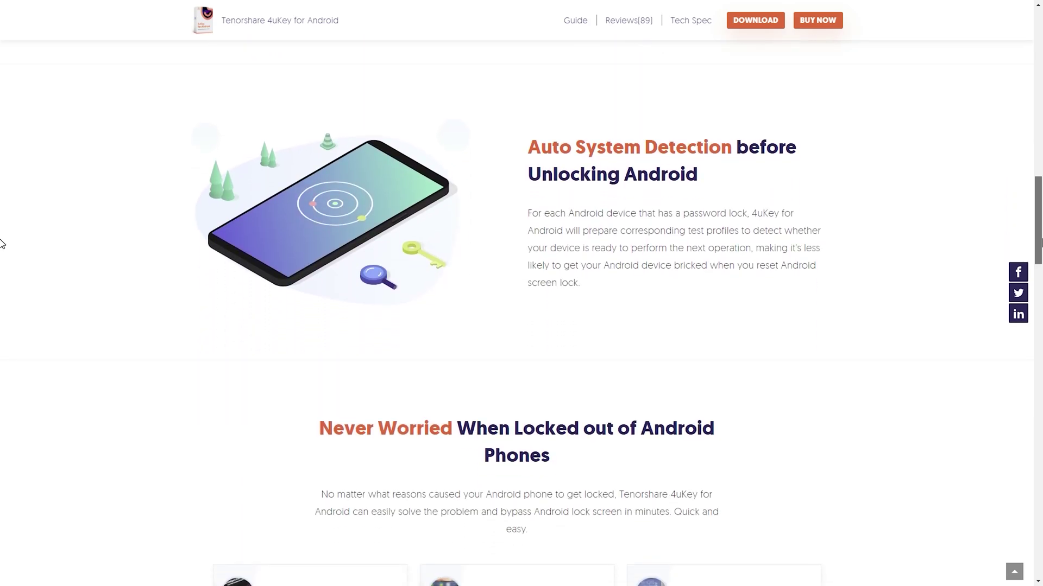
scroll(1, 245, "down", 2)
scroll(2, 269, "down", 3)
scroll(2, 285, "down", 2)
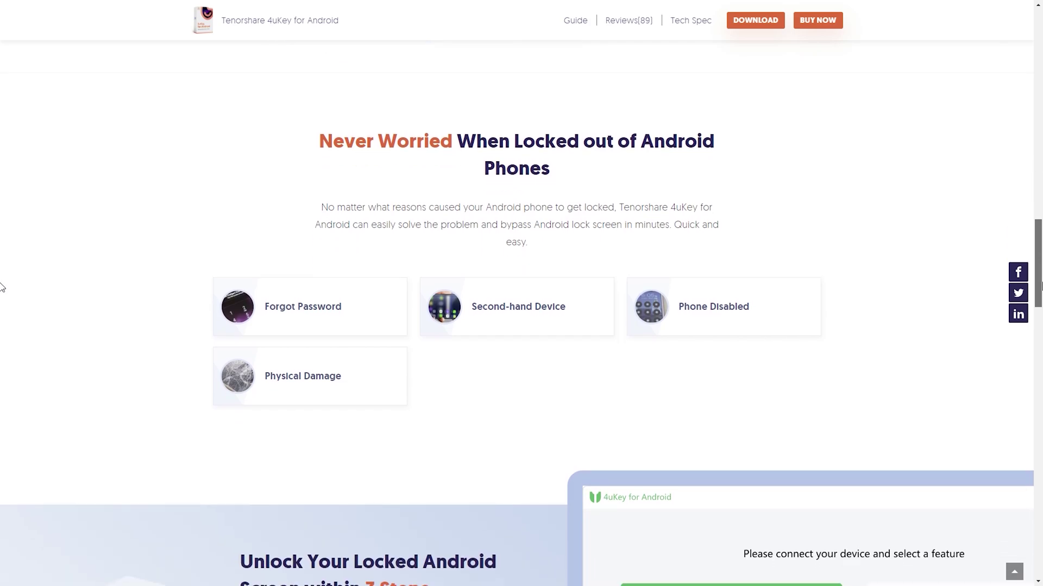
scroll(1, 286, "down", 3)
scroll(2, 318, "down", 3)
scroll(2, 342, "down", 1)
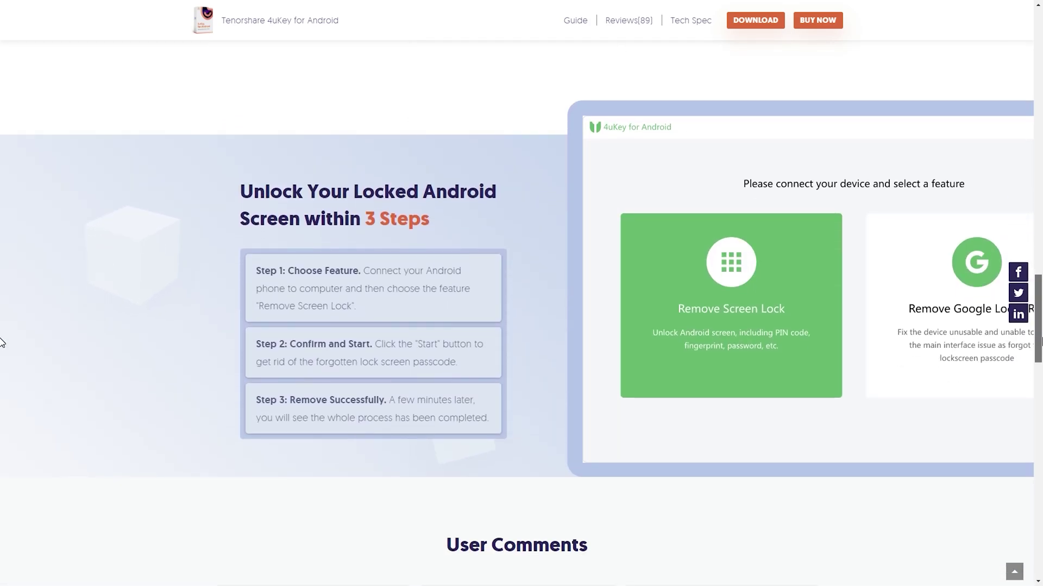
scroll(2, 342, "down", 3)
scroll(2, 375, "down", 3)
scroll(1, 408, "down", 2)
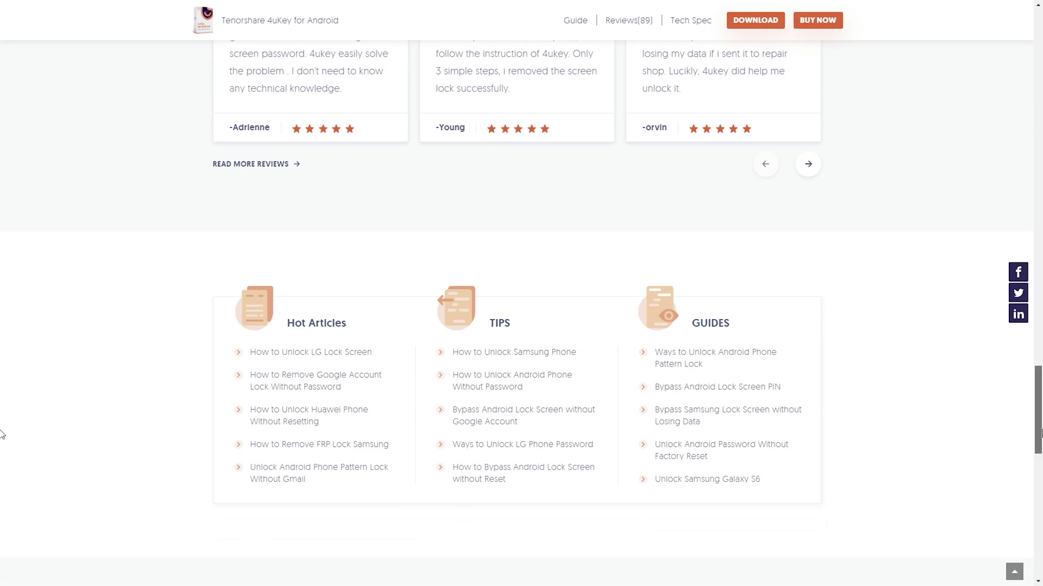
scroll(2, 439, "down", 1)
scroll(2, 438, "down", 3)
scroll(1, 465, "down", 2)
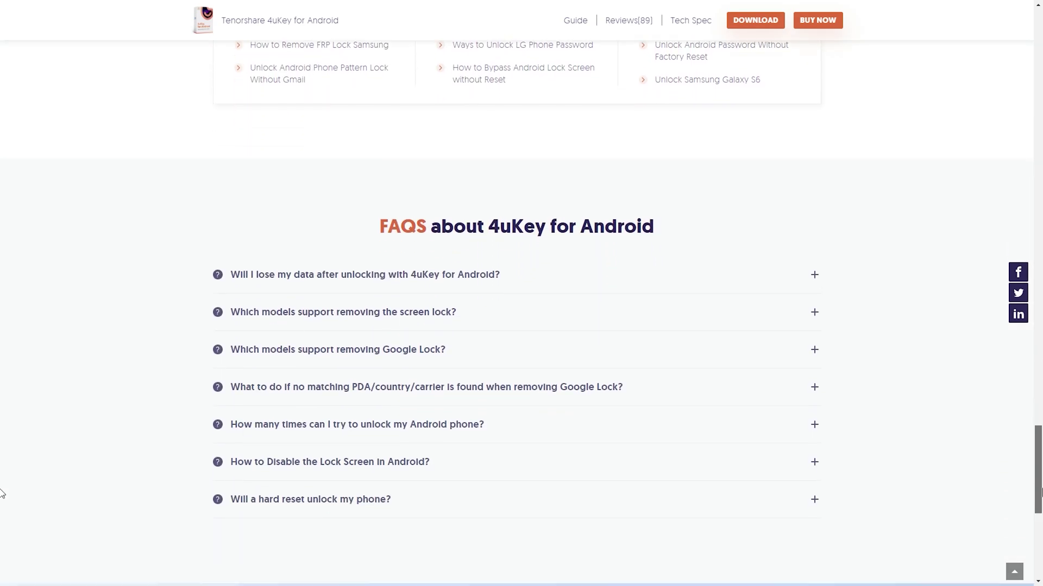
scroll(1, 490, "down", 2)
scroll(1, 521, "down", 2)
scroll(2, 528, "down", 3)
scroll(2, 545, "down", 2)
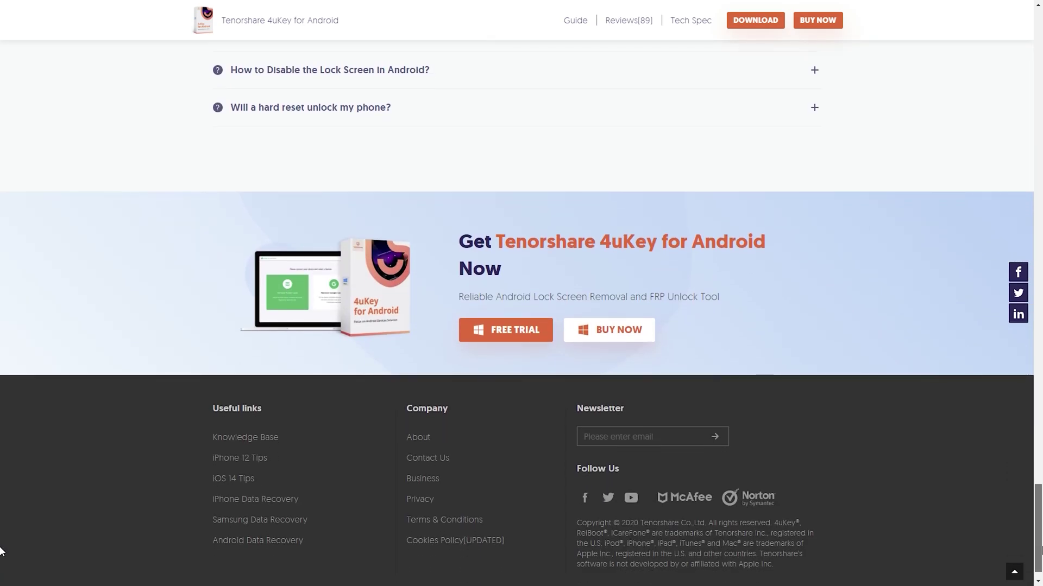
scroll(2, 554, "down", 1)
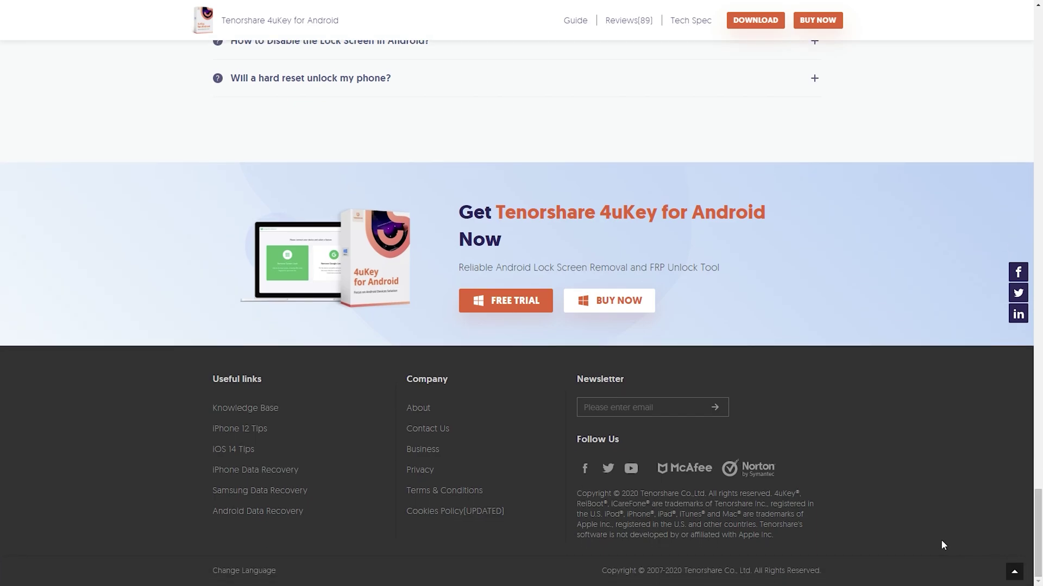
Return to the top of the product page and open the 4uKey for Android license pricing page.
left_click(1014, 572)
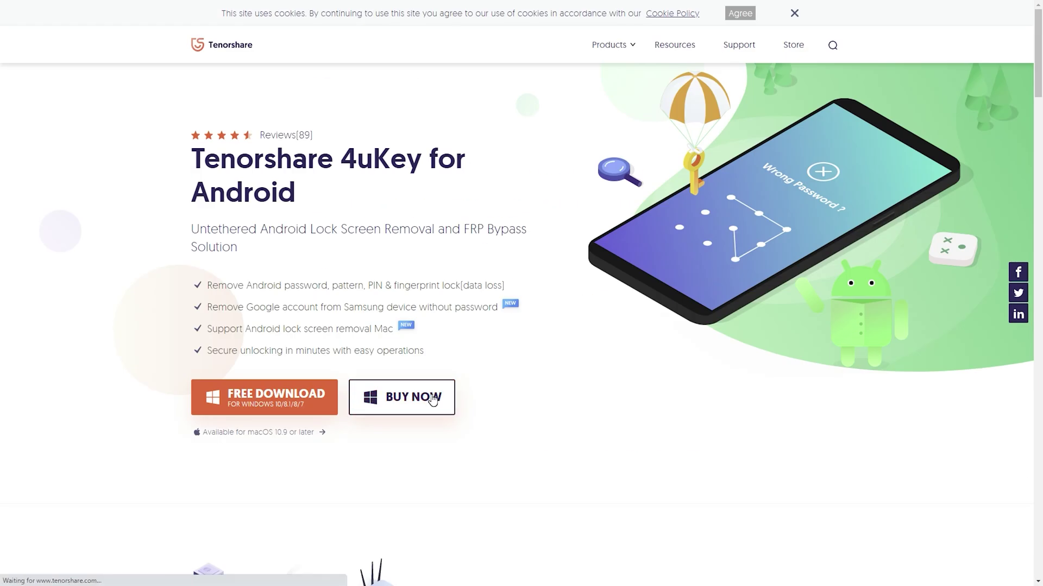
left_click(433, 399)
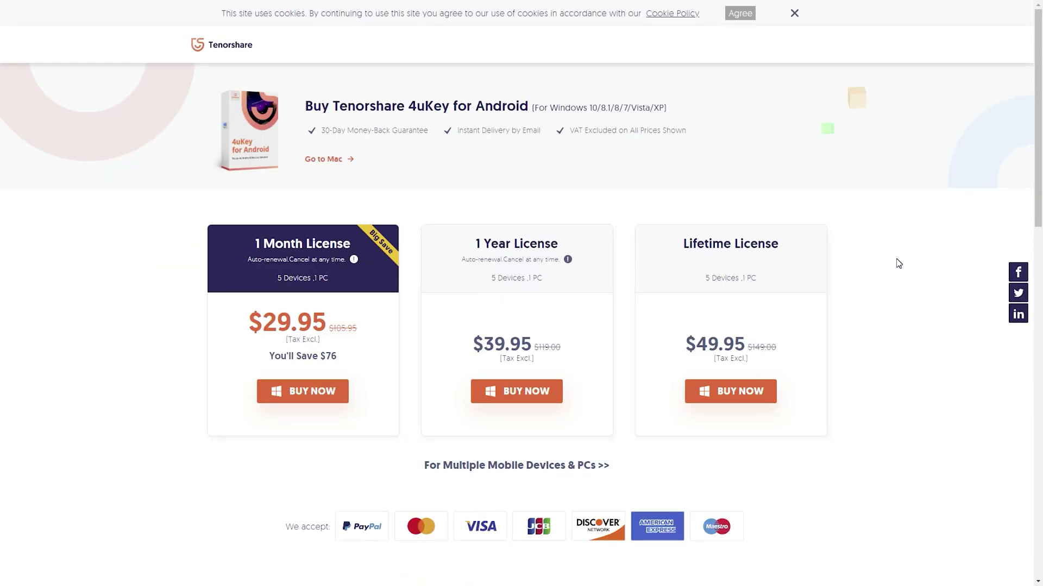
scroll(899, 264, "down", 2)
left_click_drag(1036, 189, 1039, 134)
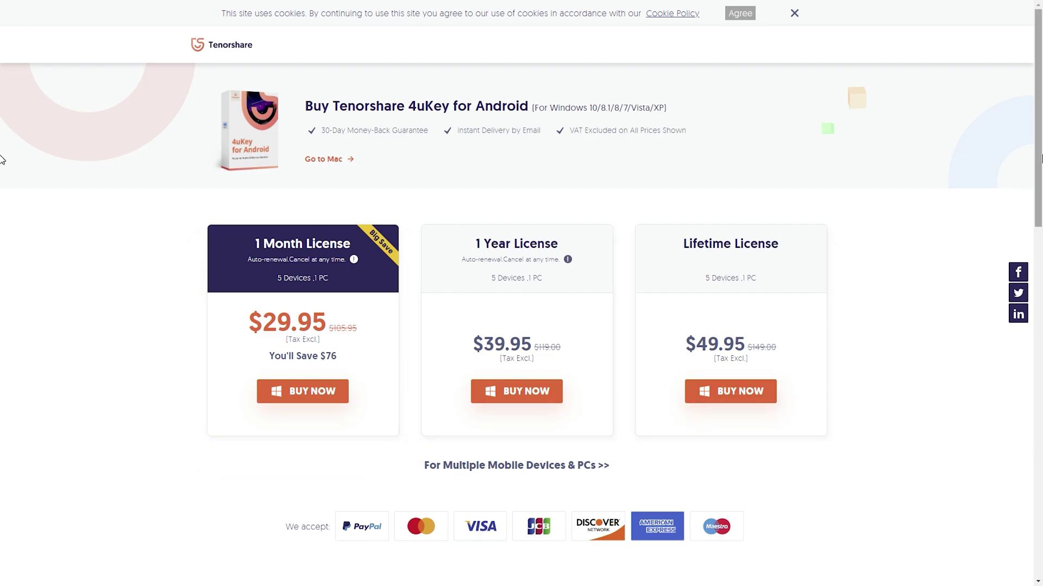
left_click_drag(1039, 158, 1039, 513)
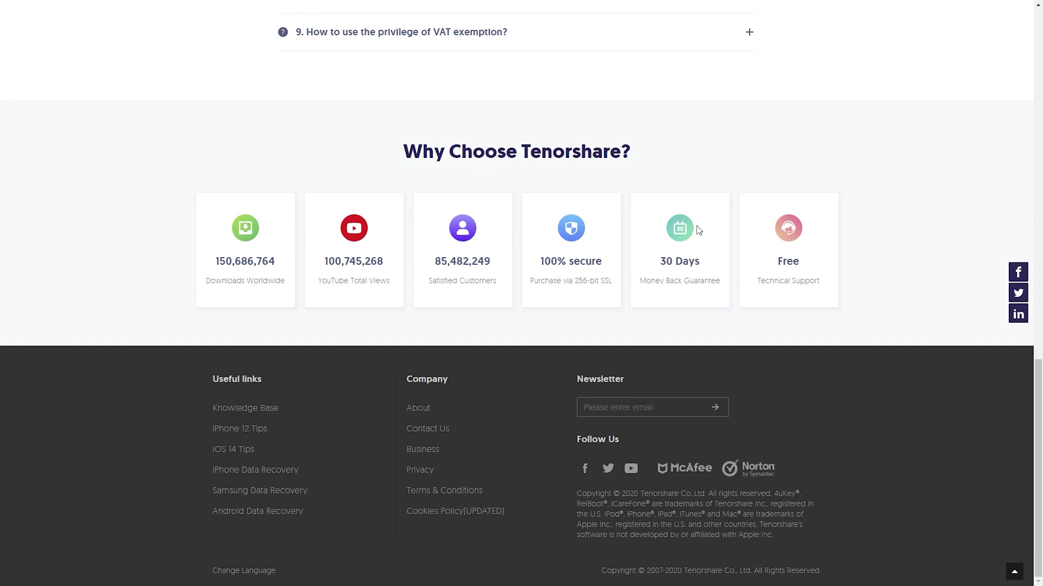
mouse_move(1040, 447)
left_mouse_down()
mouse_move(1039, 249)
mouse_move(1008, 176)
mouse_move(1001, 94)
left_mouse_up()
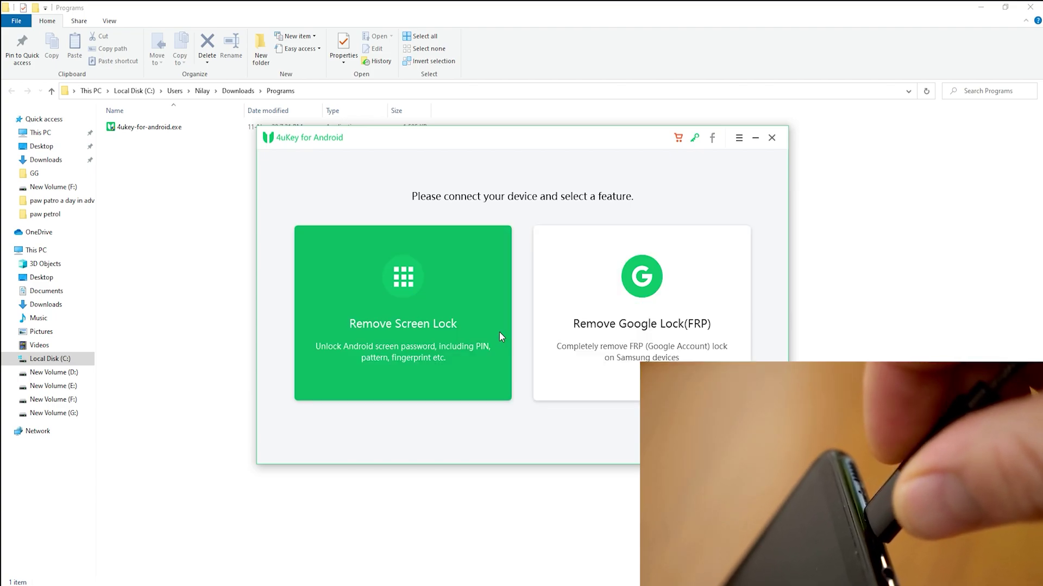
Select the Remove Screen Lock card on the 4uKey home screen.
left_click(497, 331)
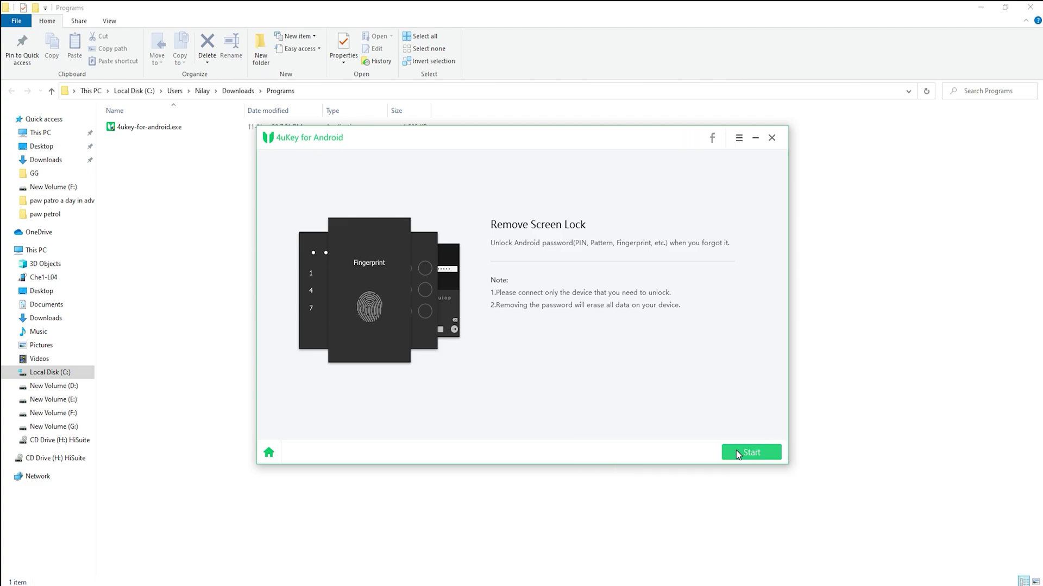
Start the screen lock removal on the connected Honor phone.
left_click(738, 453)
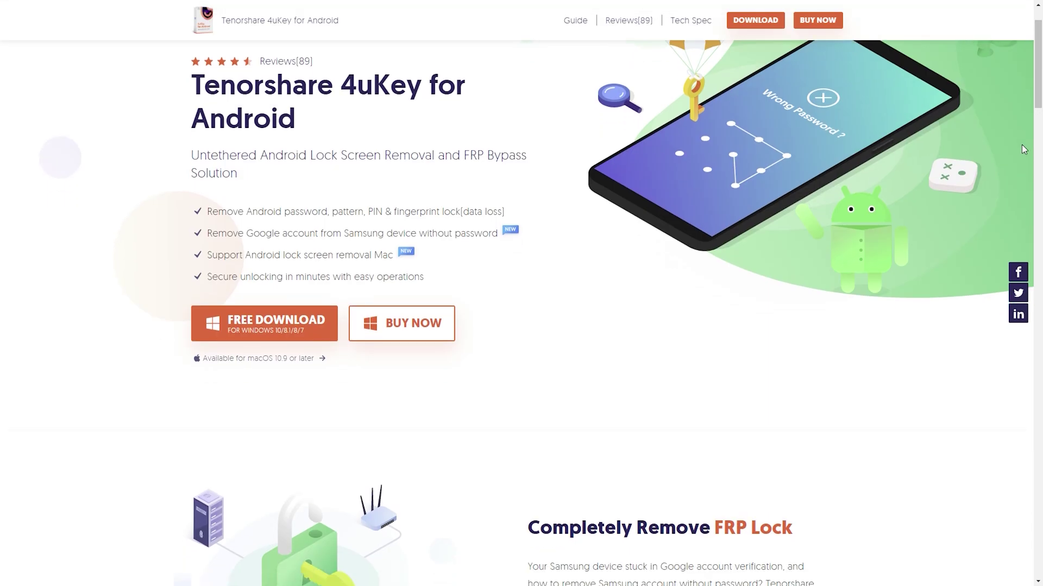
scroll(947, 235, "down", 5)
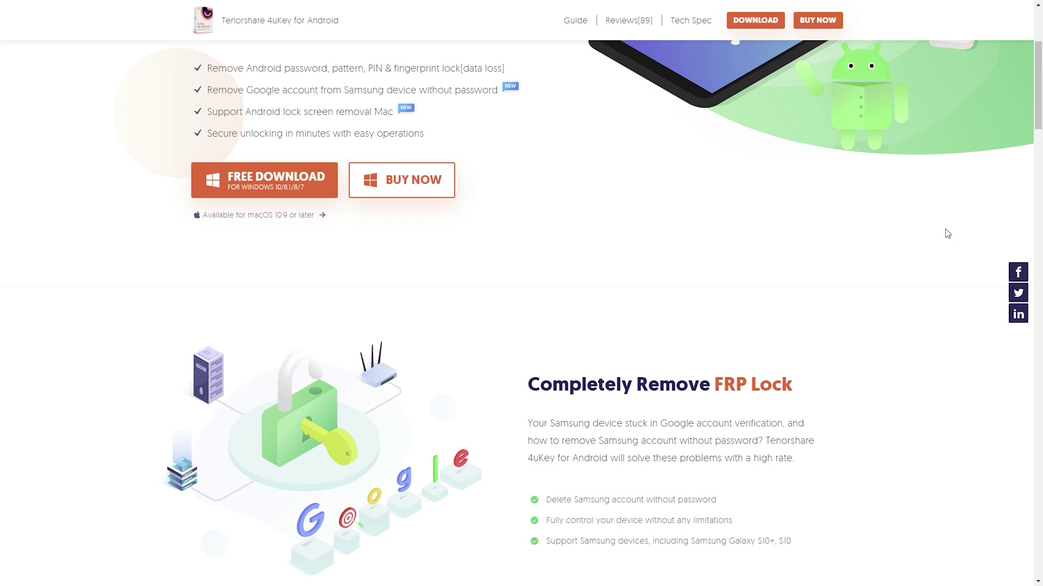
scroll(947, 235, "down", 3)
scroll(948, 235, "down", 3)
scroll(948, 235, "down", 3)
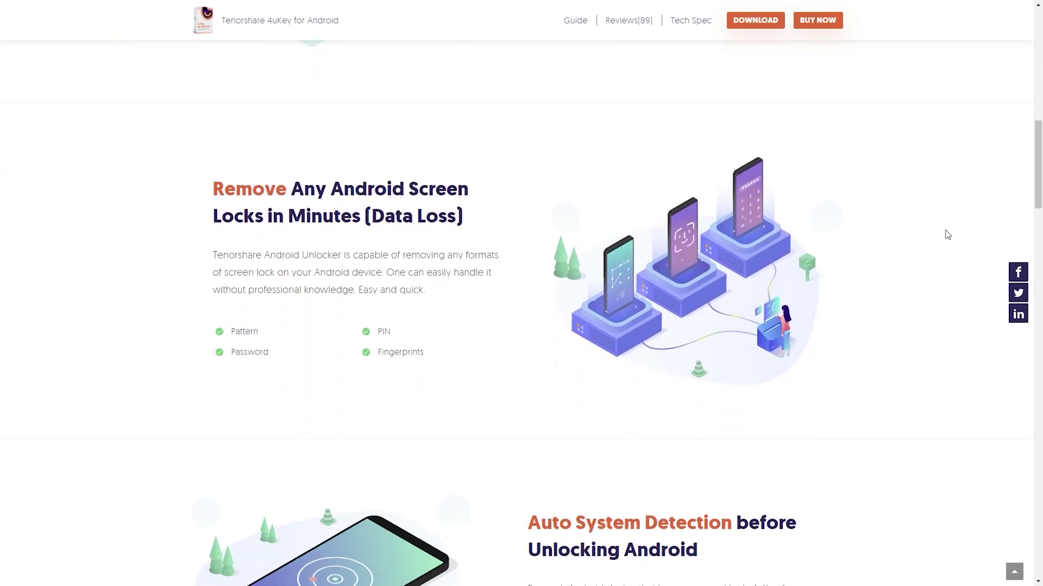
scroll(948, 235, "down", 2)
scroll(947, 235, "down", 2)
scroll(947, 235, "down", 1)
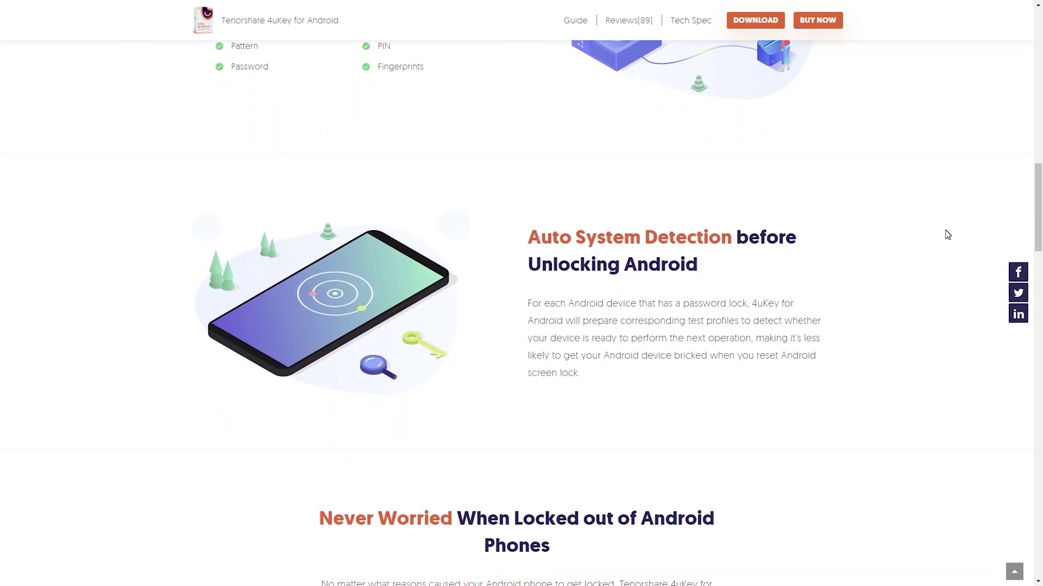
scroll(947, 234, "down", 3)
scroll(947, 234, "down", 1)
scroll(947, 234, "down", 3)
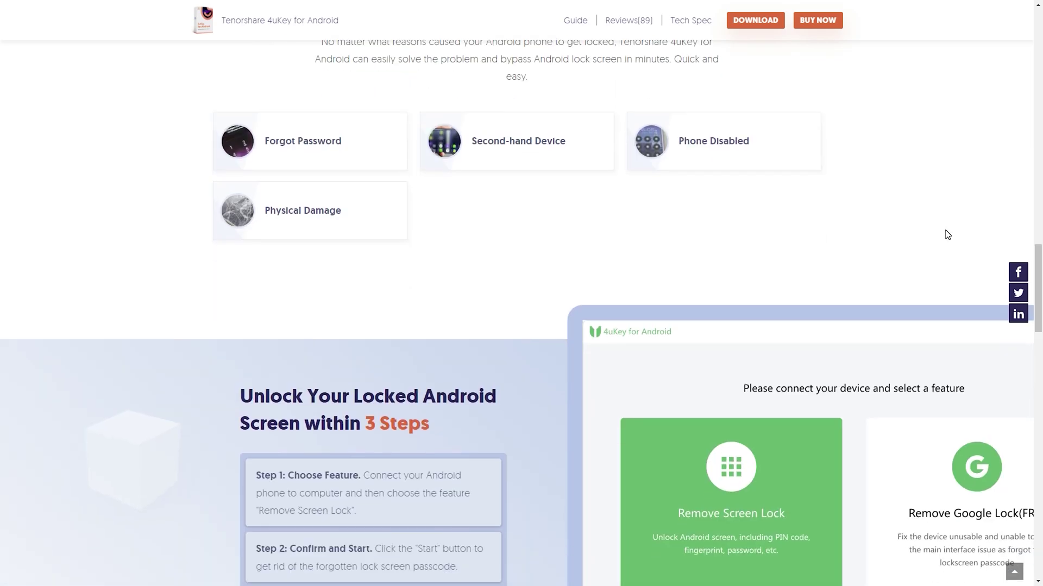